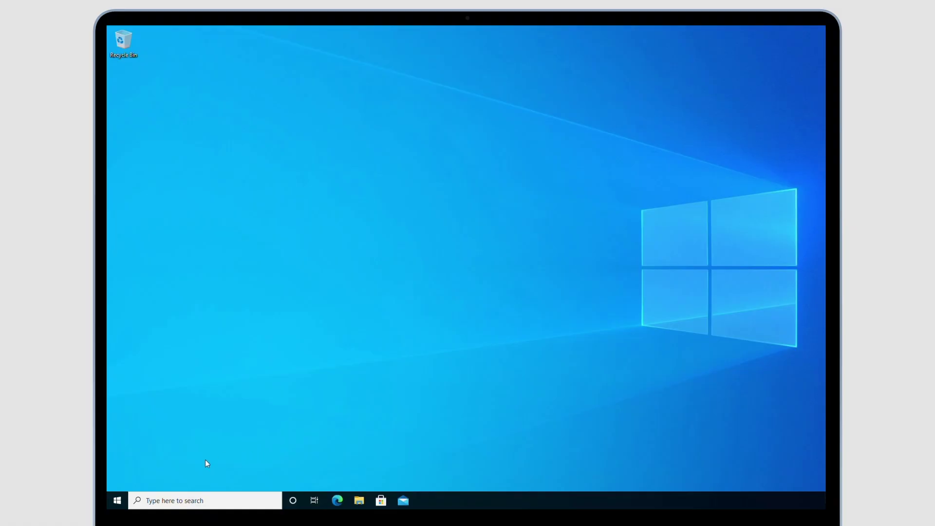
Find Windows Update via taskbar search and start Download and install for the 21H2 feature update
left_click(117, 501)
type("wi")
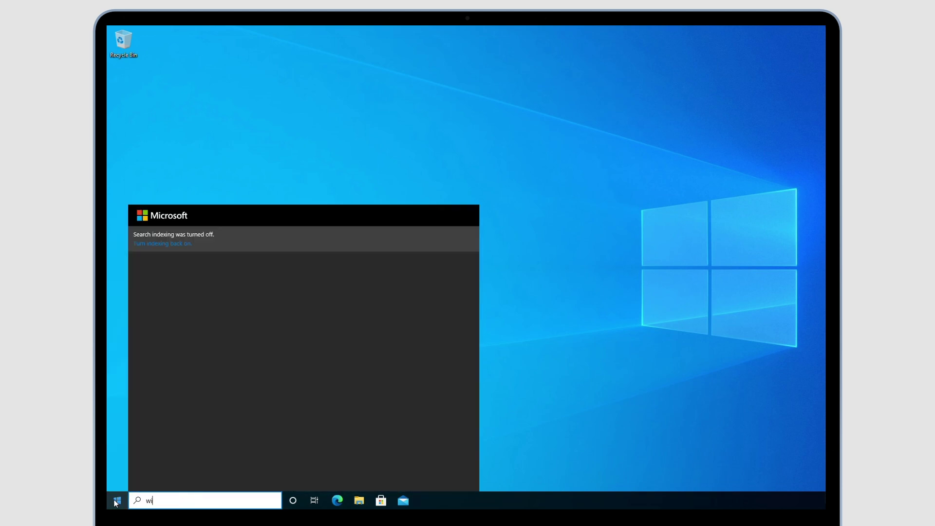
type("ndows update")
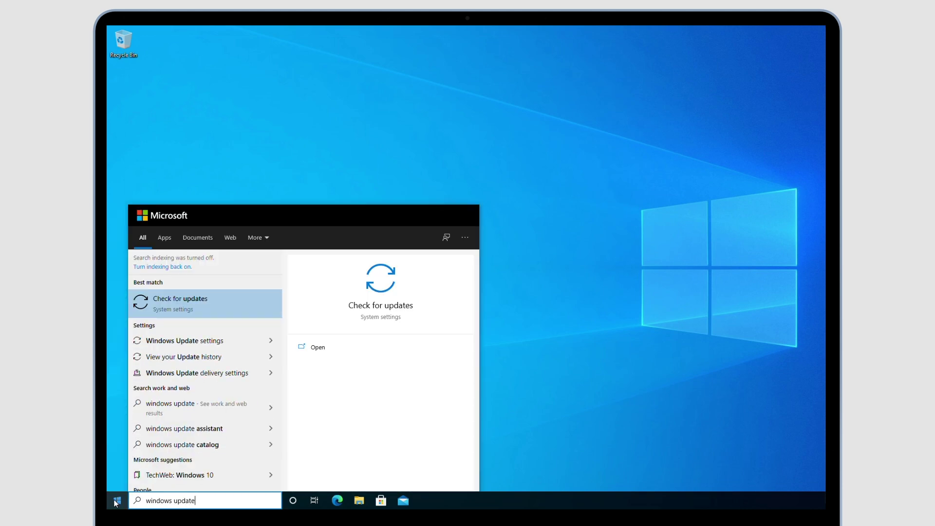
key("Return")
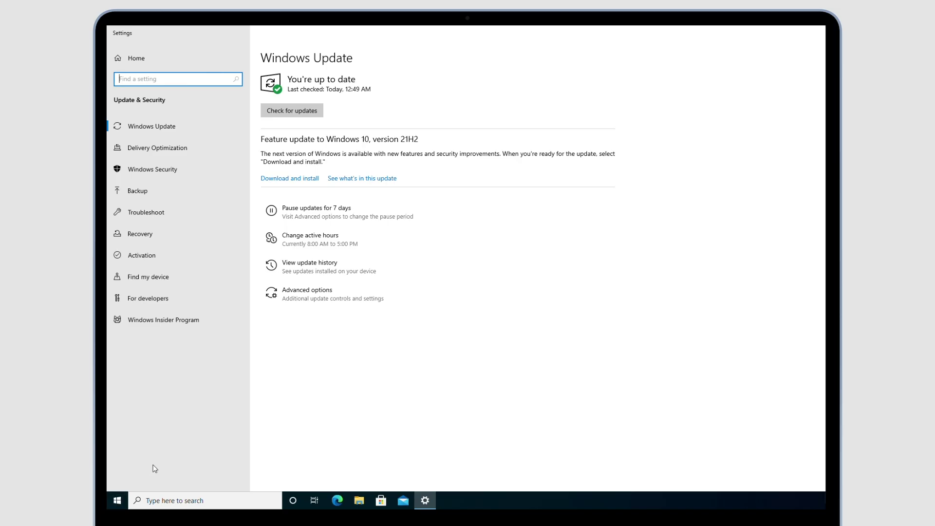
left_click(309, 182)
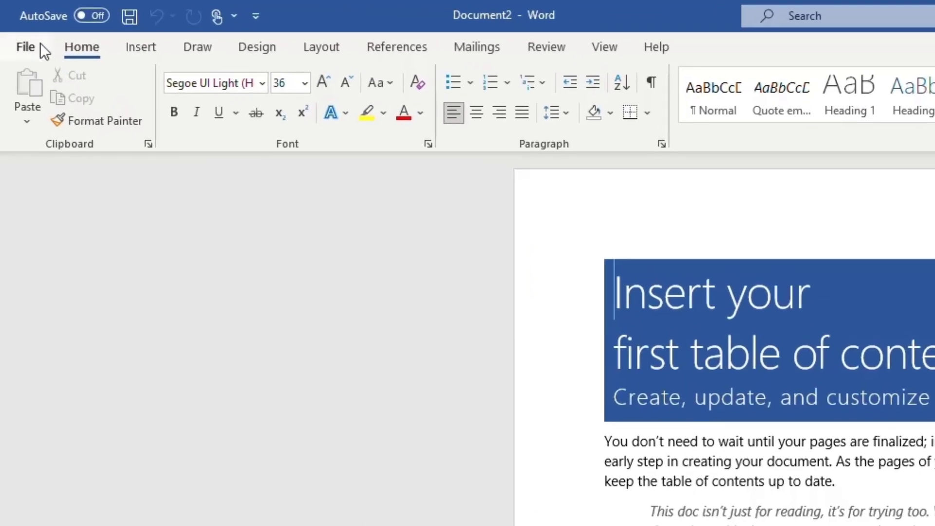
left_click(41, 43)
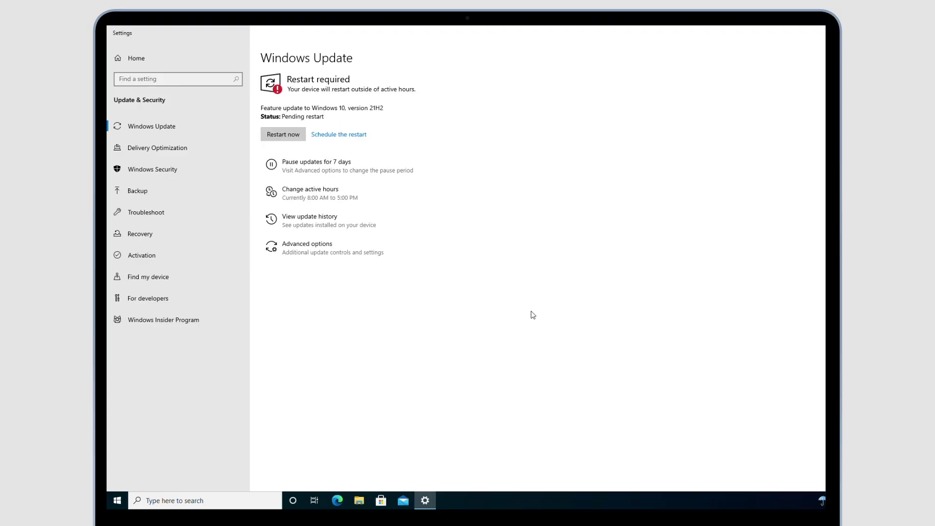
Go to Schedule the restart and view the available days in Pick a day
left_click(349, 138)
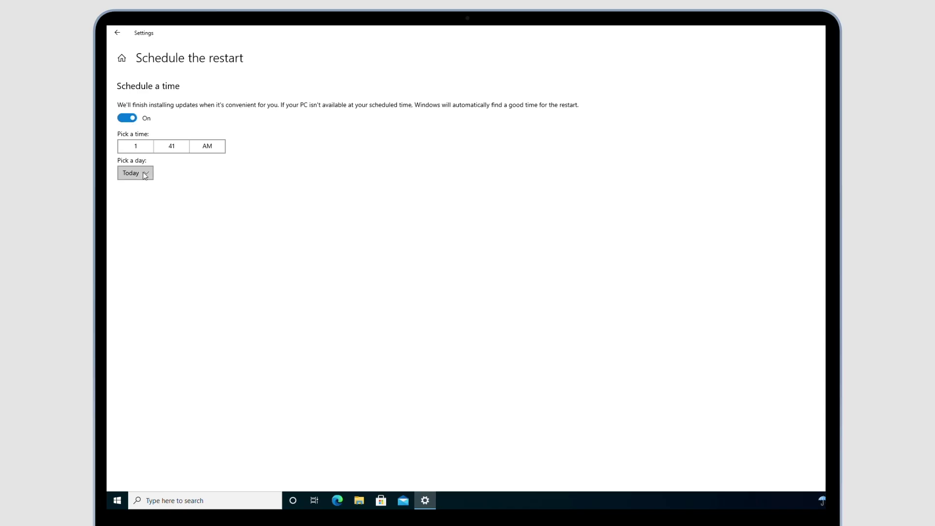
left_click(143, 175)
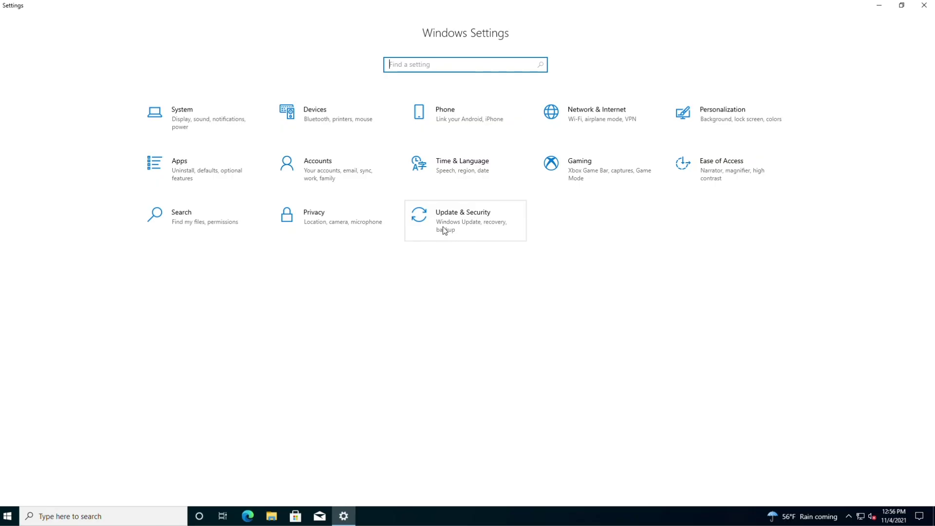
Enter the Update & Security section from the Settings home page
left_click(443, 227)
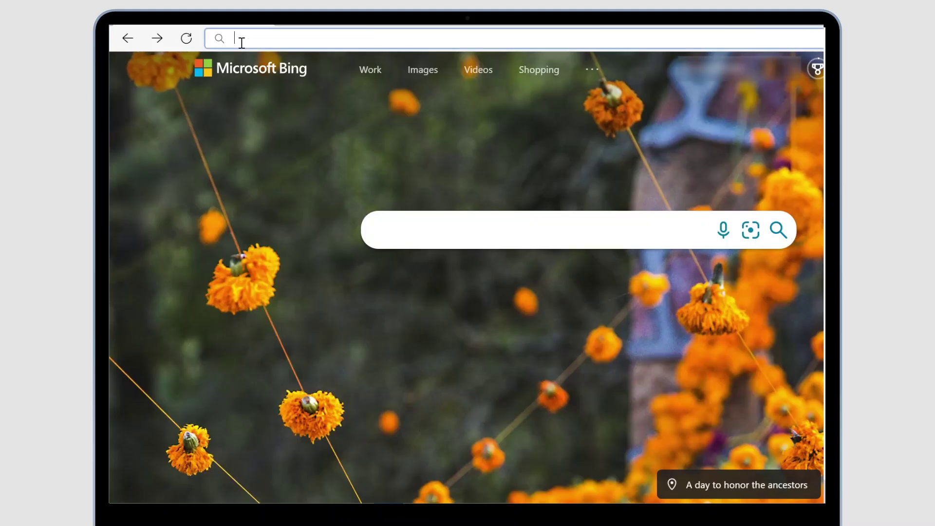
type("aka.ms/windows")
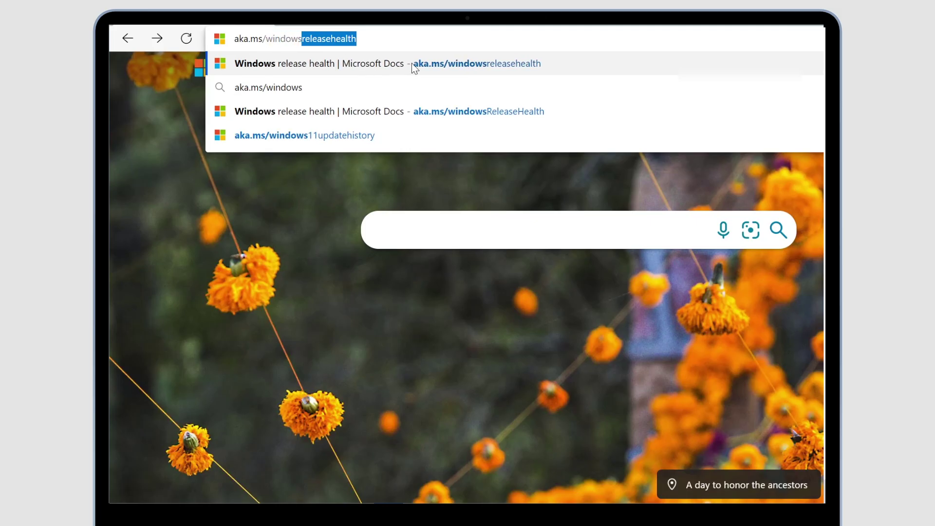
Navigate to aka.ms/windowsreleasehealth and land on the Windows release health page
left_click(410, 63)
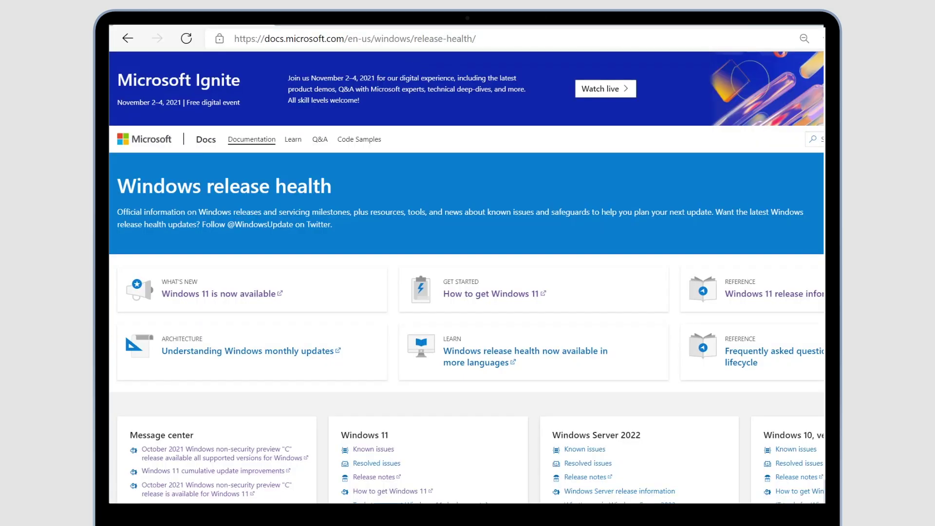
scroll(466, 278, "down", 1)
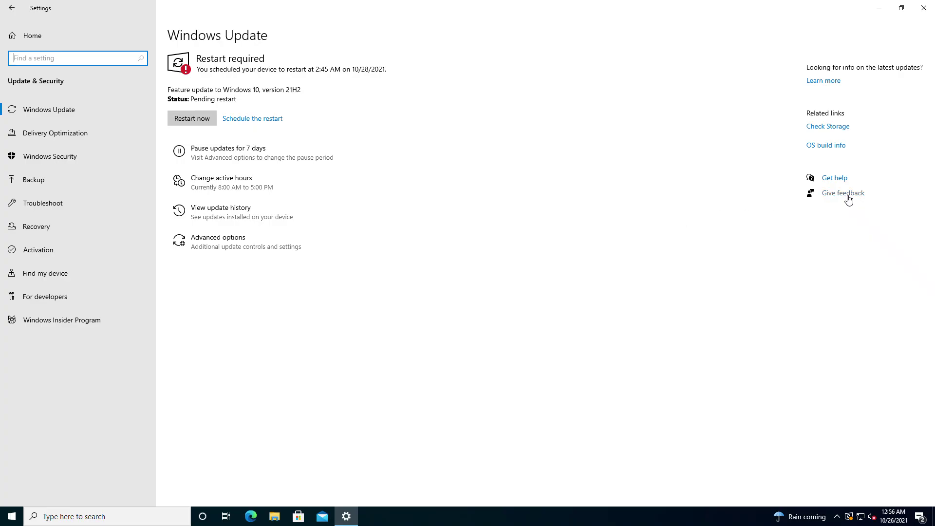
Launch Feedback Hub from the Give feedback link on the Windows Update page
left_click(848, 199)
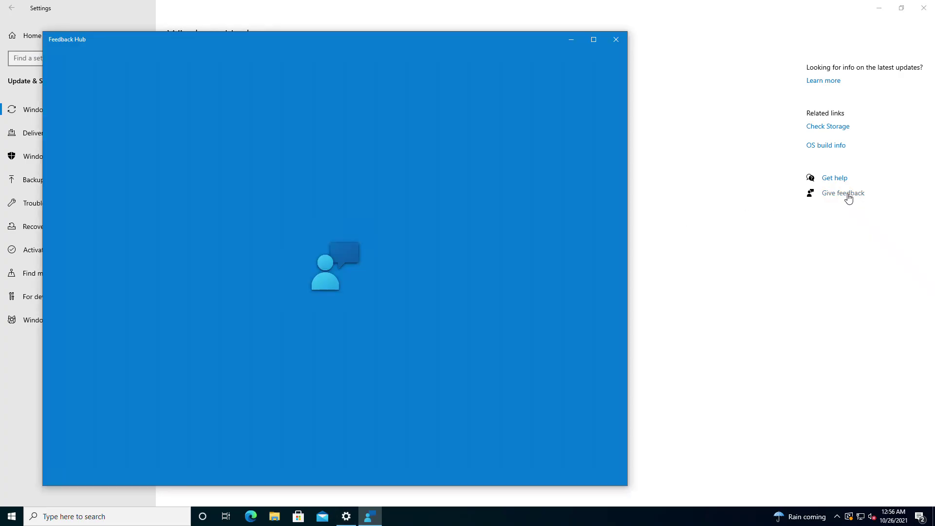